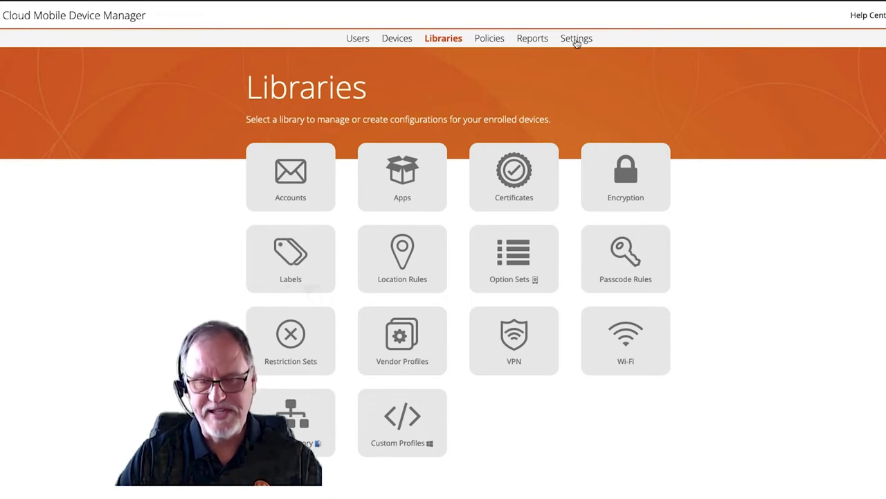
Review the subscription and licensing details in the settings and return to the library overview.
left_click(576, 40)
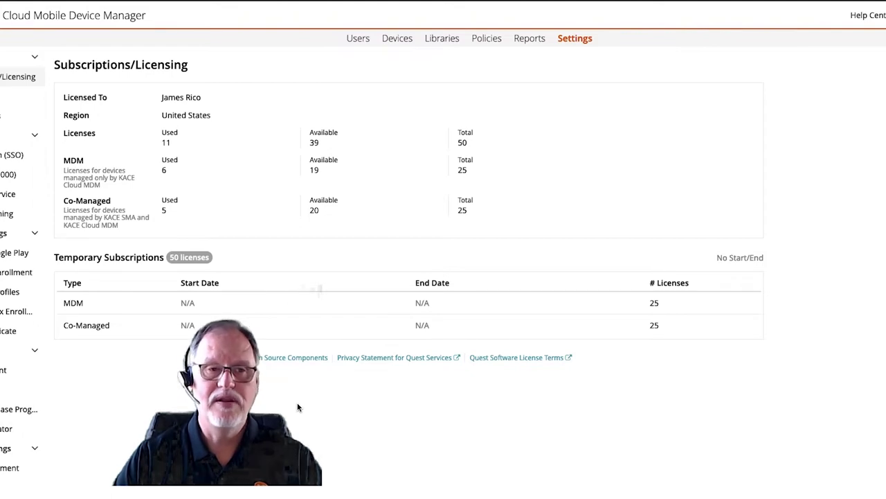
left_click(442, 38)
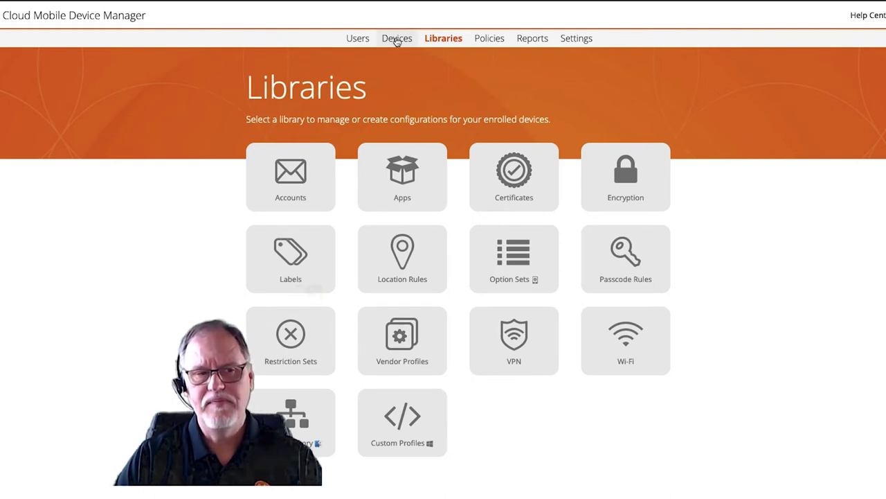
Show the enrolled devices list and view the device enrollment instructions.
left_click(397, 39)
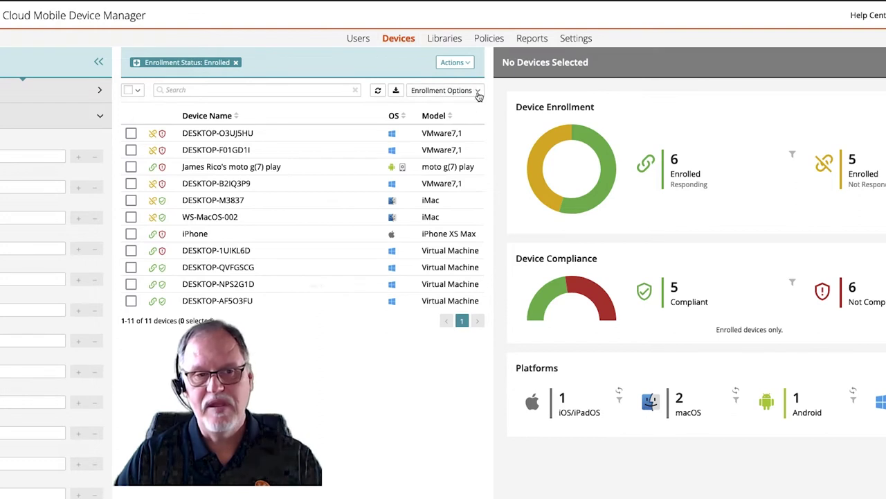
left_click(477, 92)
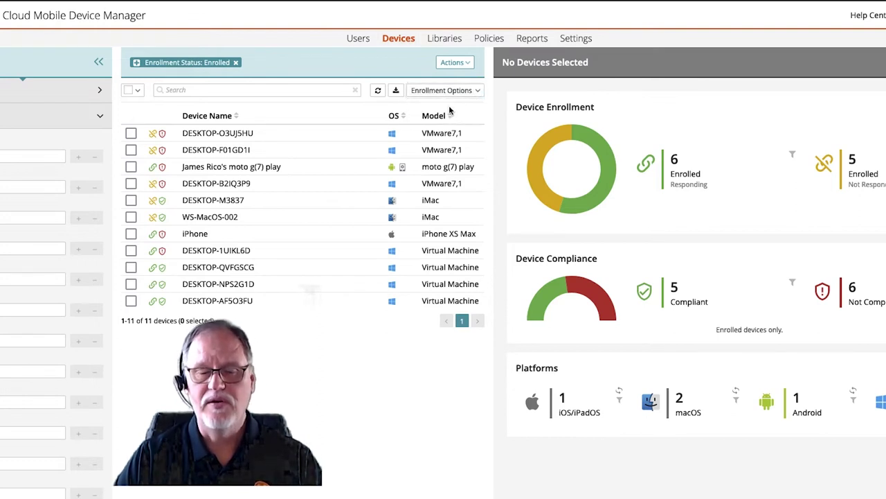
left_click(449, 109)
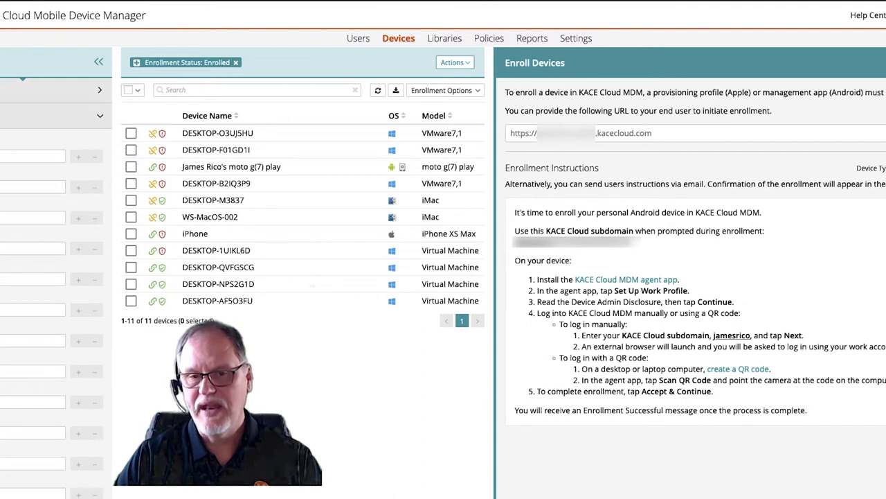
key("Down")
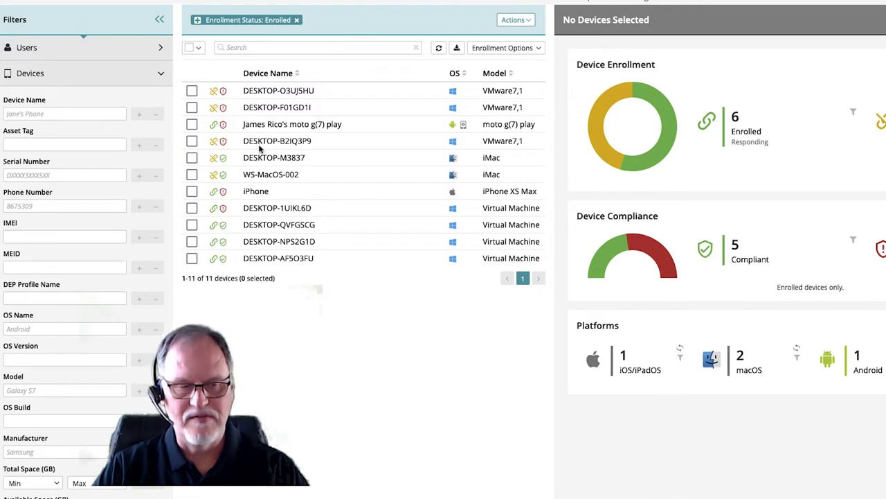
Select the Windows device DESKTOP-QVFGSCG and review its general and Windows-specific management actions.
left_click(192, 225)
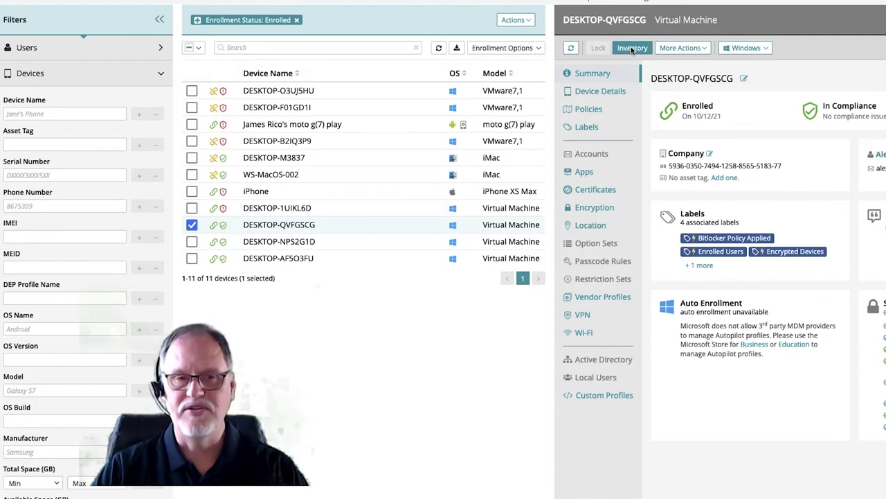
left_click(696, 49)
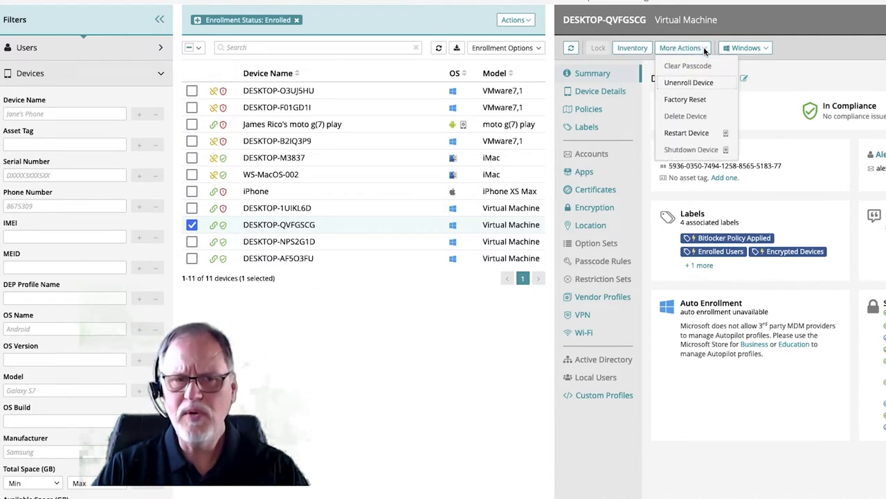
key("Down")
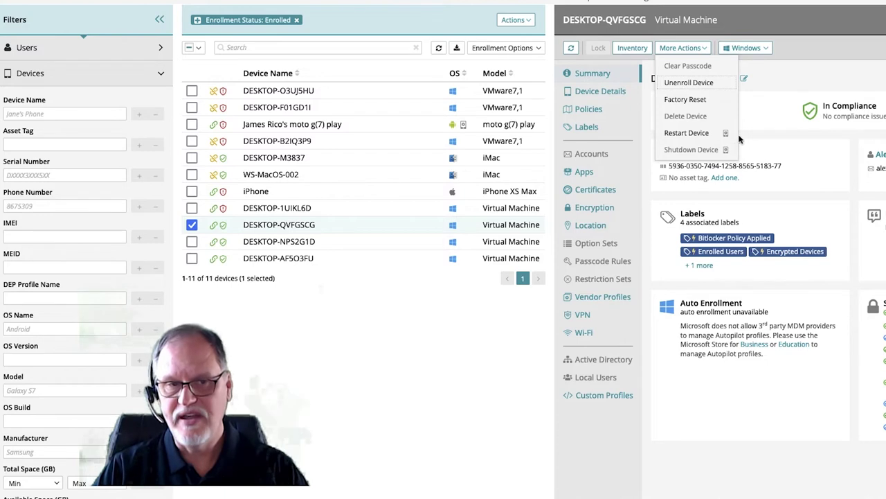
left_click(777, 74)
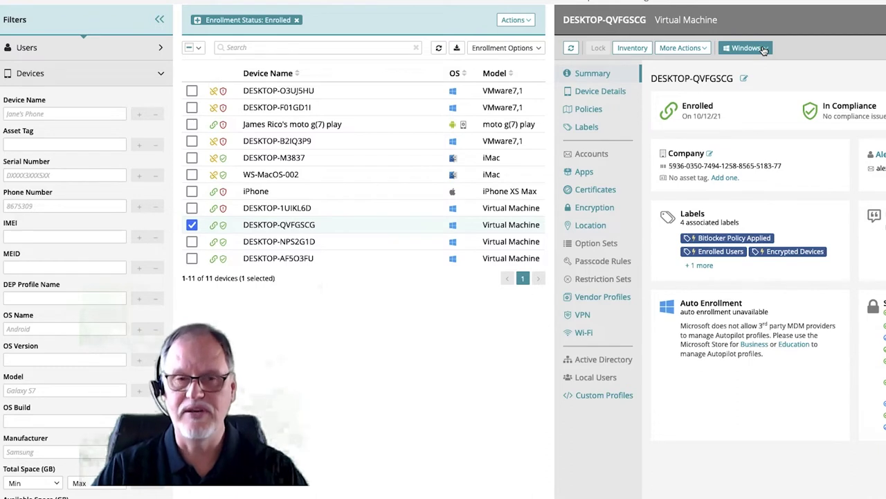
left_click(764, 49)
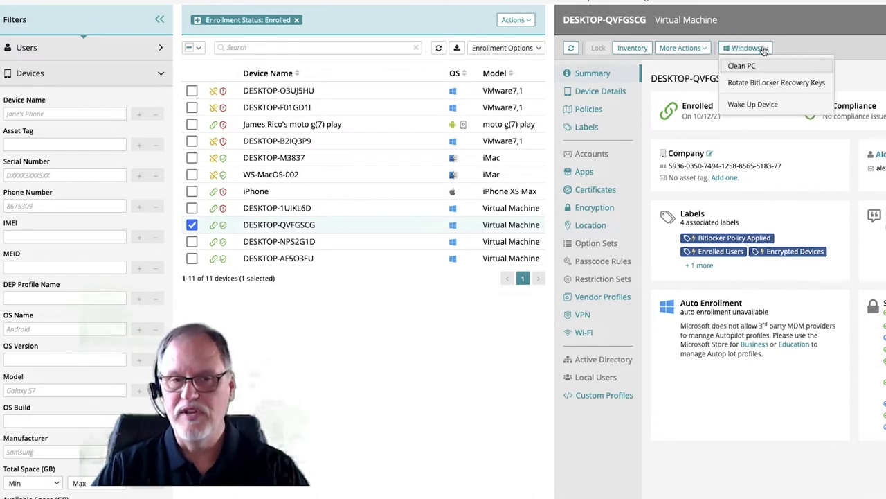
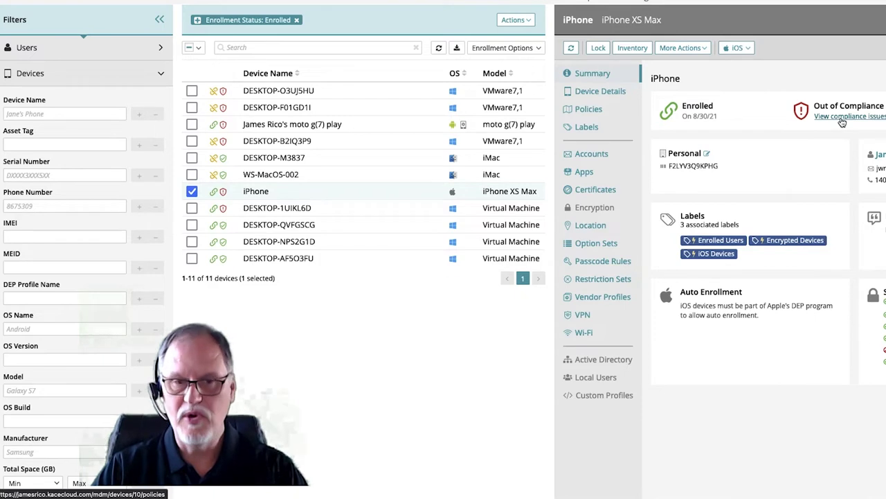
Examine the iPhone's compliance issues and its general and iOS-specific management actions, and deselect the device.
left_click(842, 117)
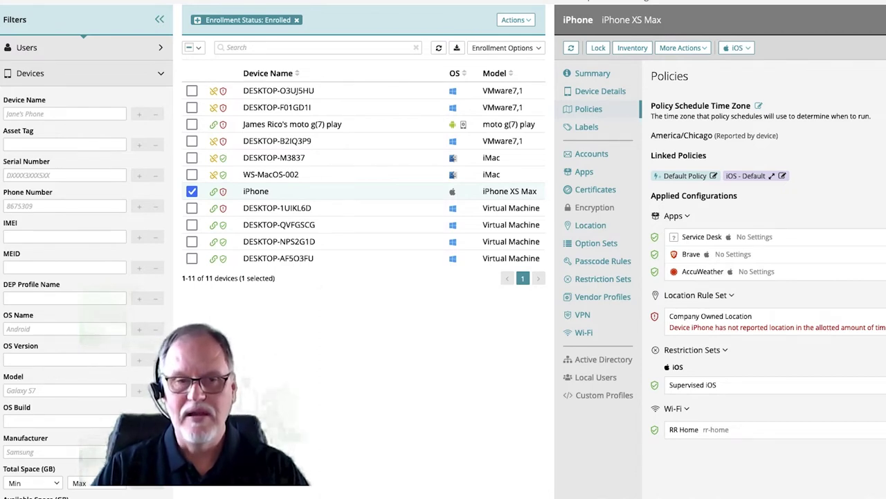
left_click(589, 76)
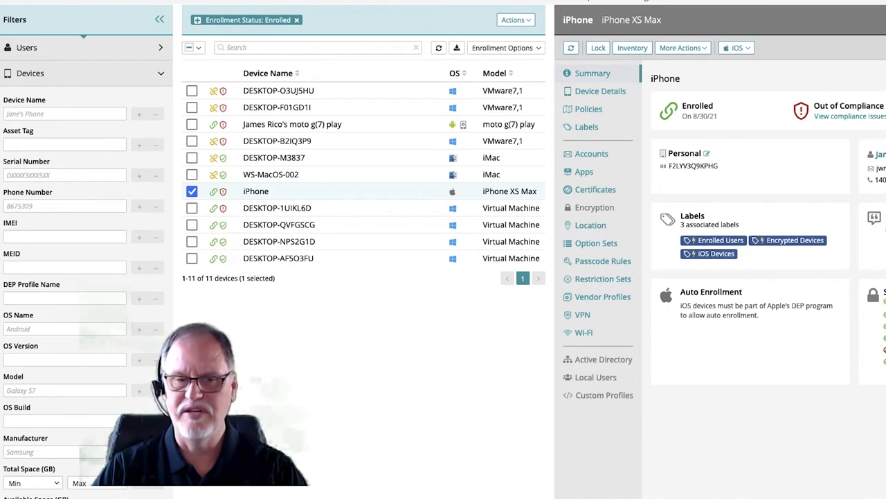
left_click(599, 49)
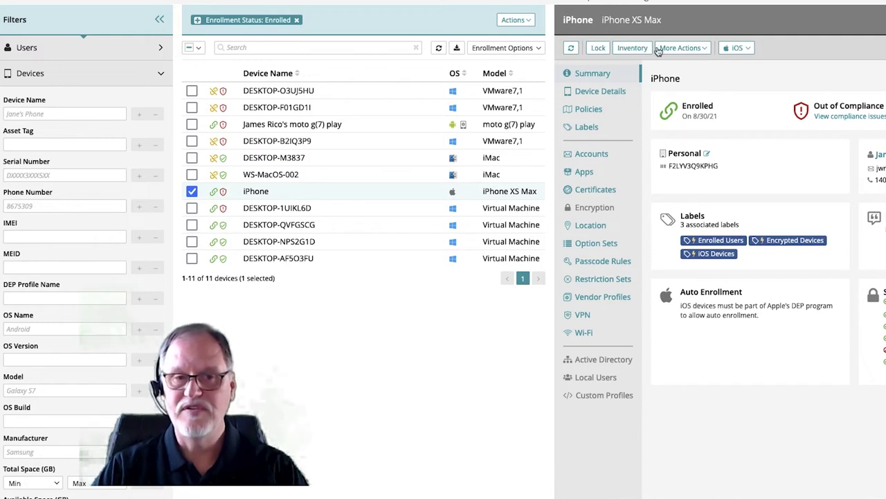
left_click(696, 49)
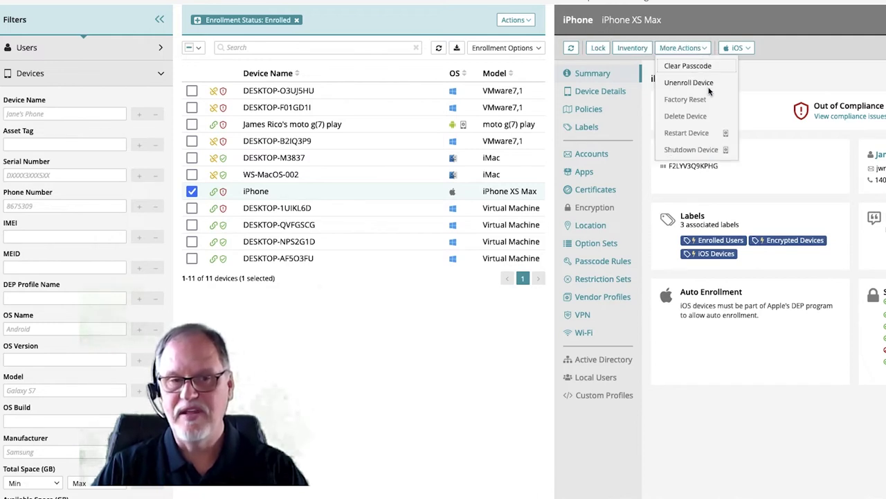
left_click(770, 49)
left_click(747, 49)
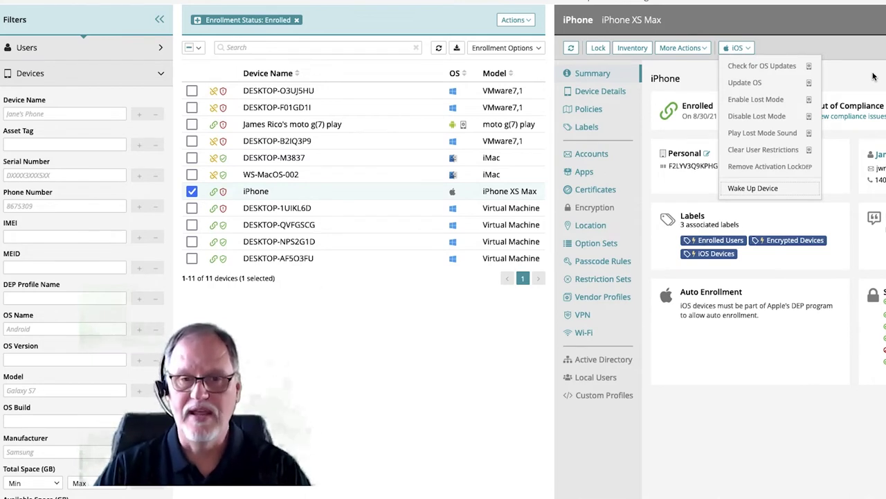
left_click(693, 138)
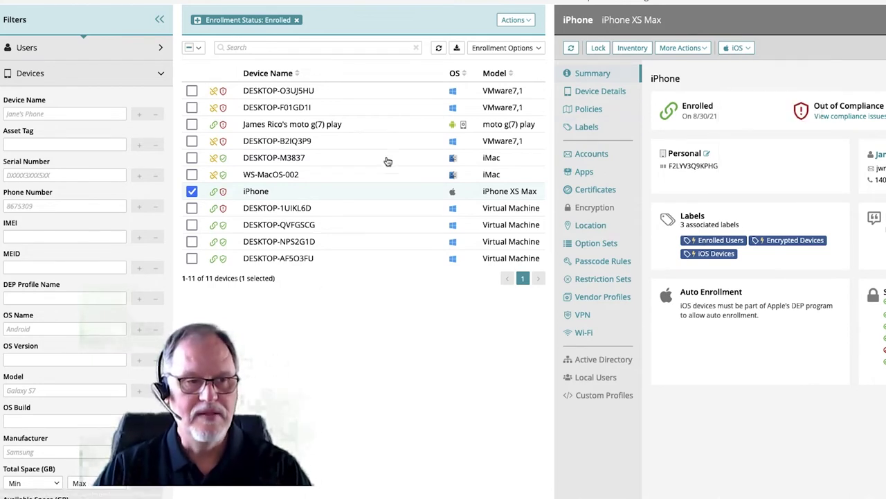
left_click(192, 191)
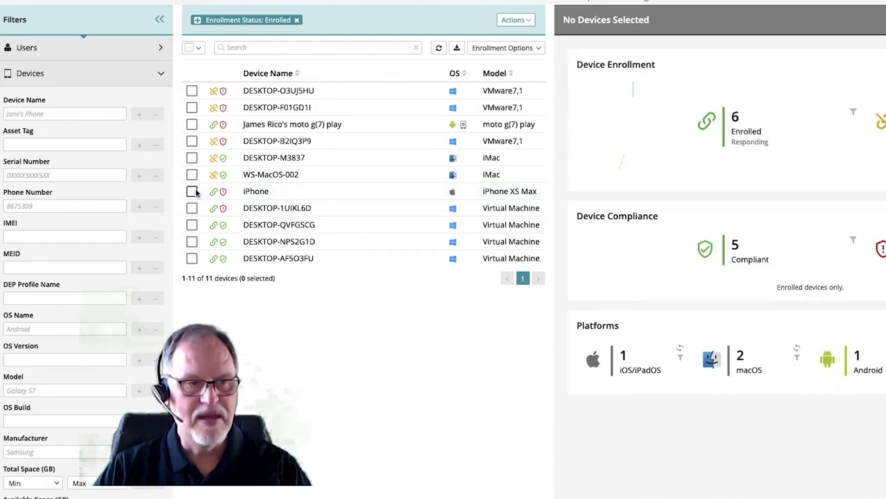
Select the moto g(7) play, review its general and Android-specific management actions, and deselect it.
left_click(192, 124)
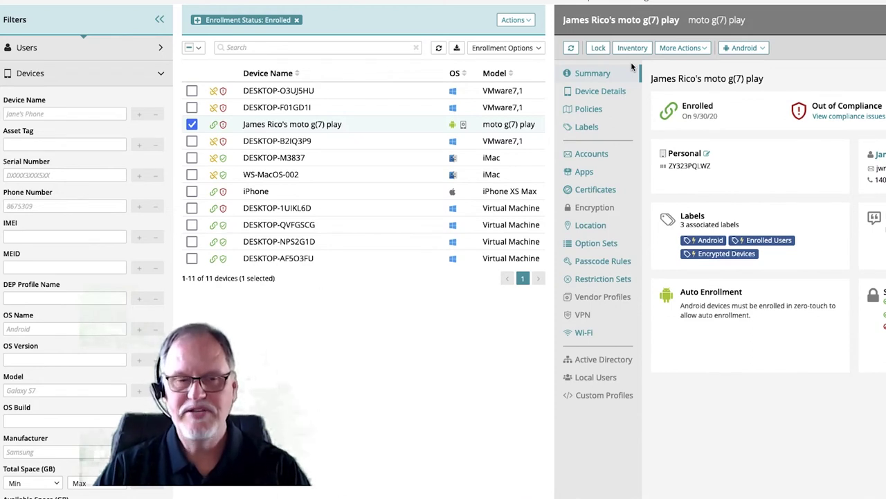
left_click(702, 49)
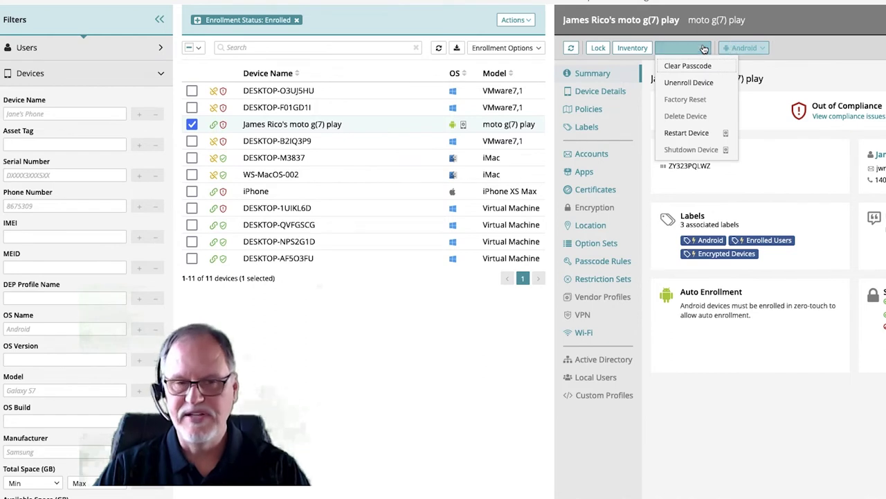
left_click(761, 48)
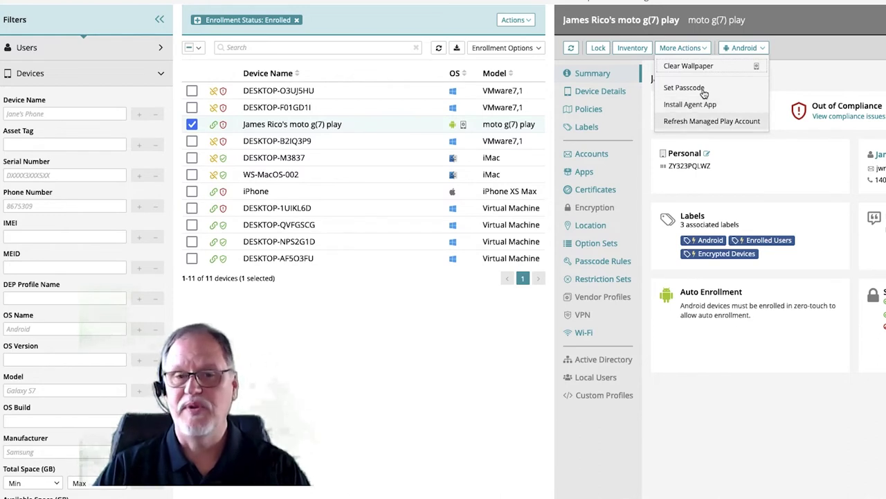
left_click(796, 73)
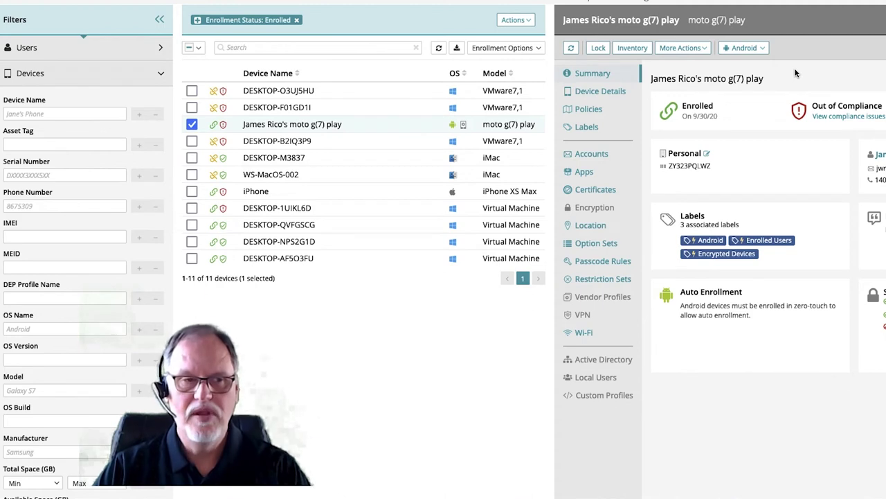
left_click(192, 125)
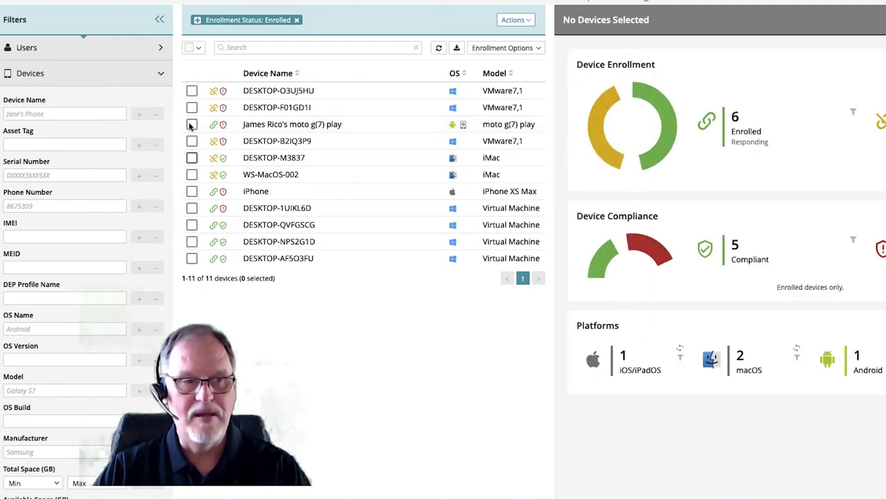
Select the iMac DESKTOP-M3837, review its macOS-specific management actions, and deselect it.
left_click(191, 158)
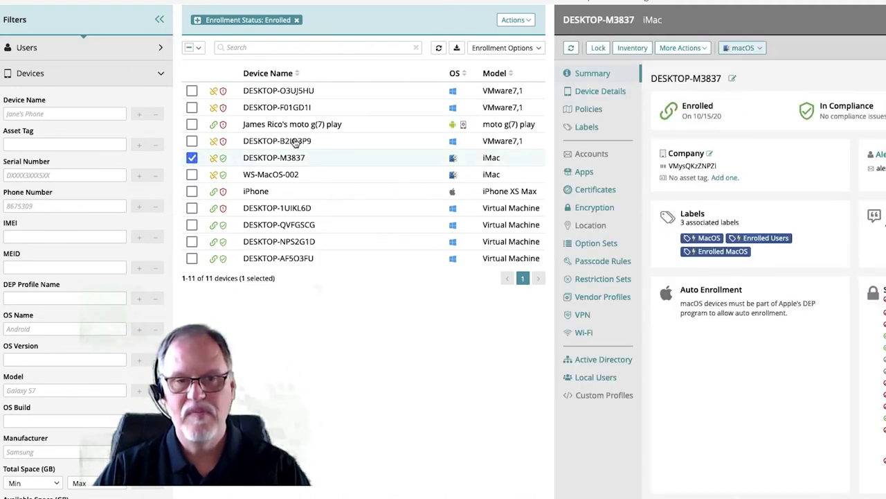
left_click(743, 48)
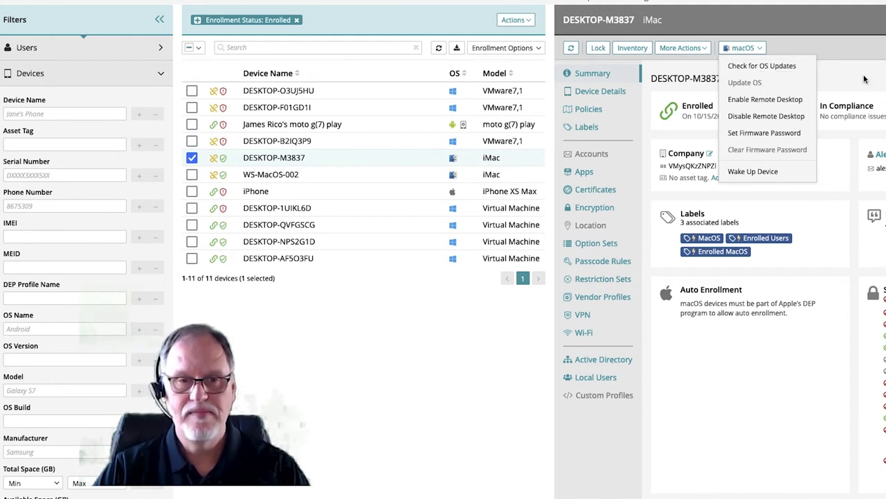
left_click(812, 55)
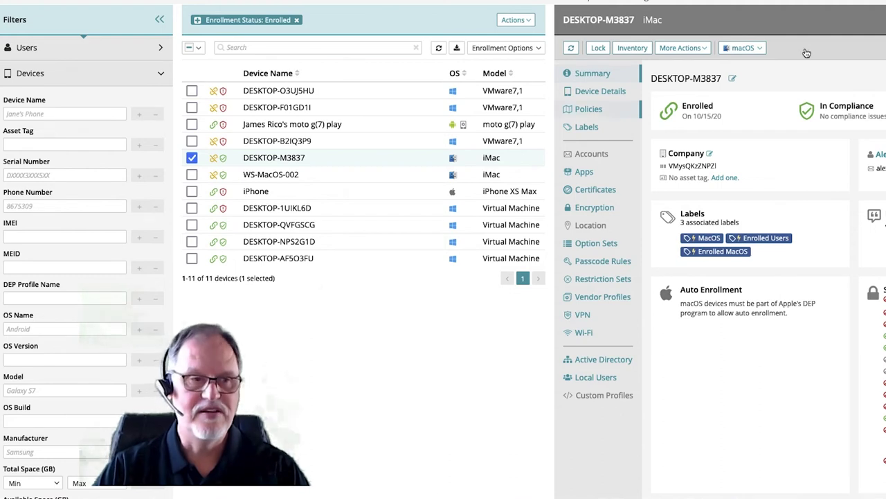
left_click(192, 158)
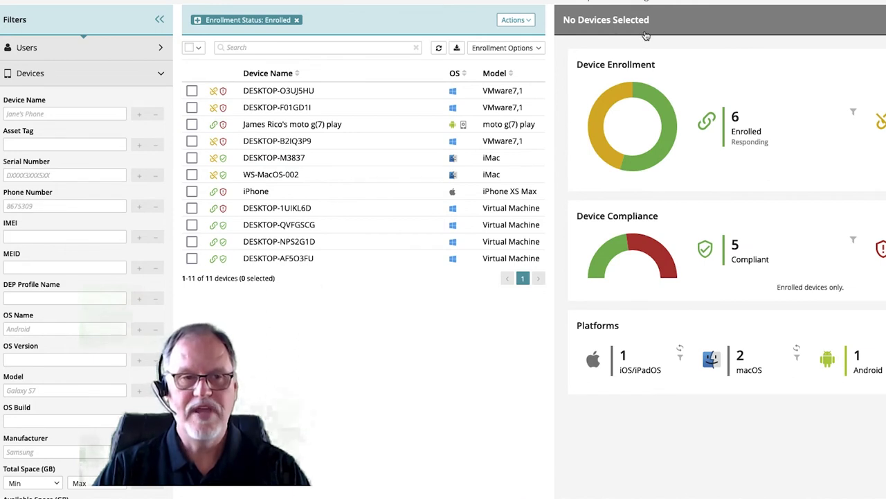
Start a new location rule set in the Location Rules library and name it Test.
left_click(494, 1)
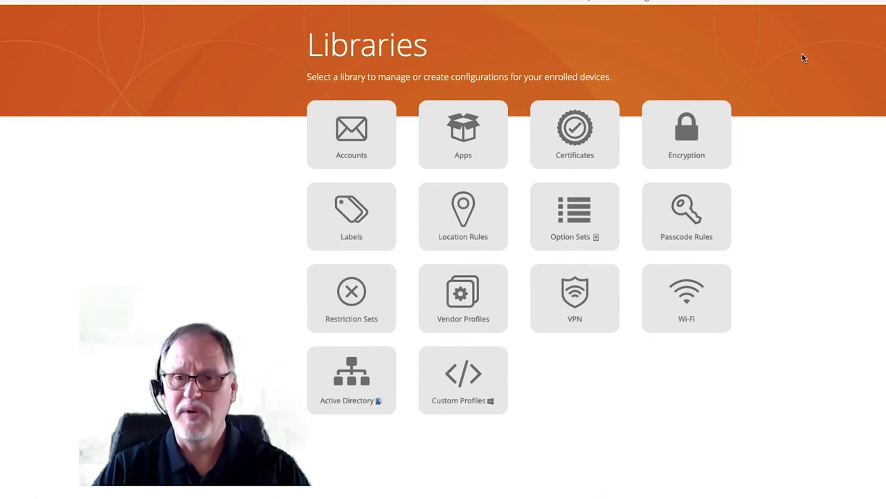
left_click(459, 210)
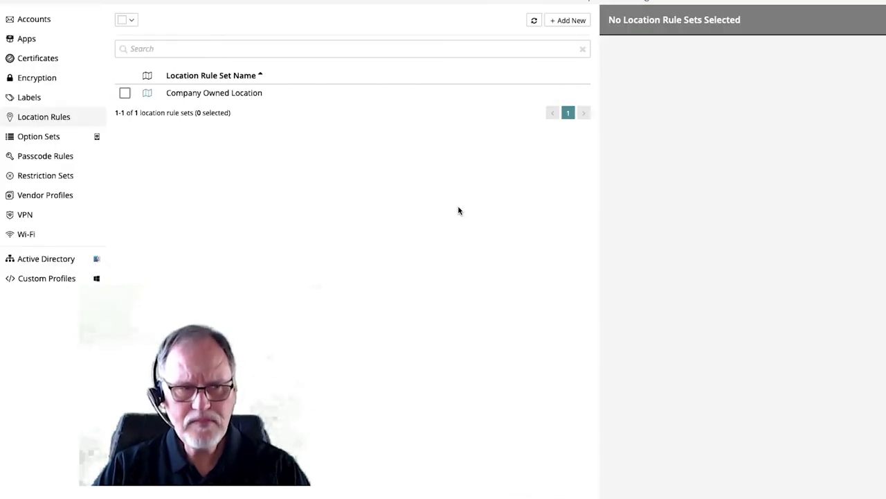
left_click(562, 22)
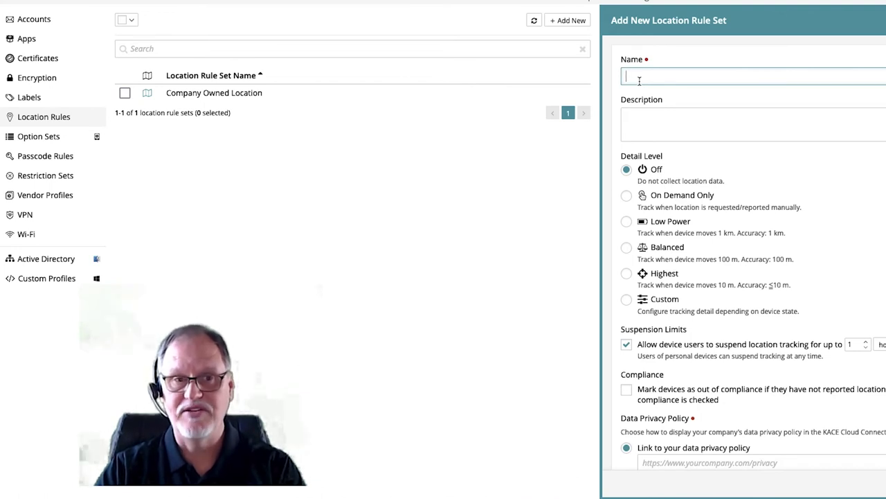
type("Test")
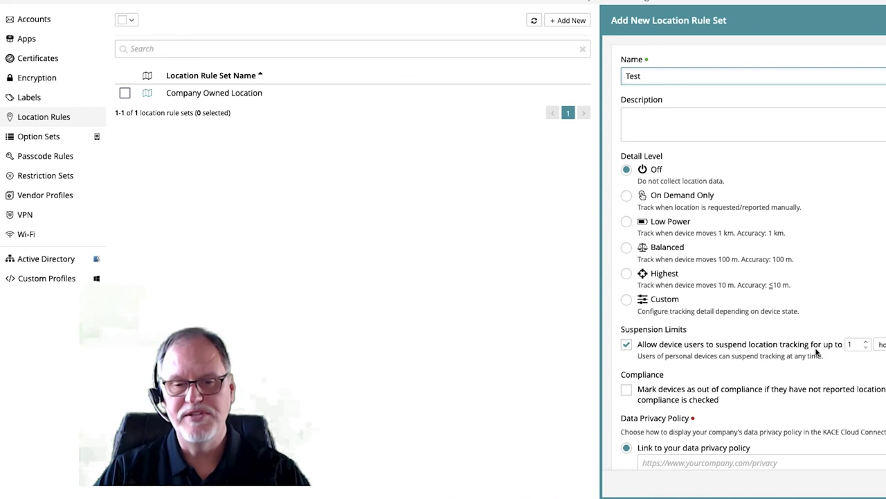
Set the limit for device users suspending location tracking to 3 hours.
left_click(870, 341)
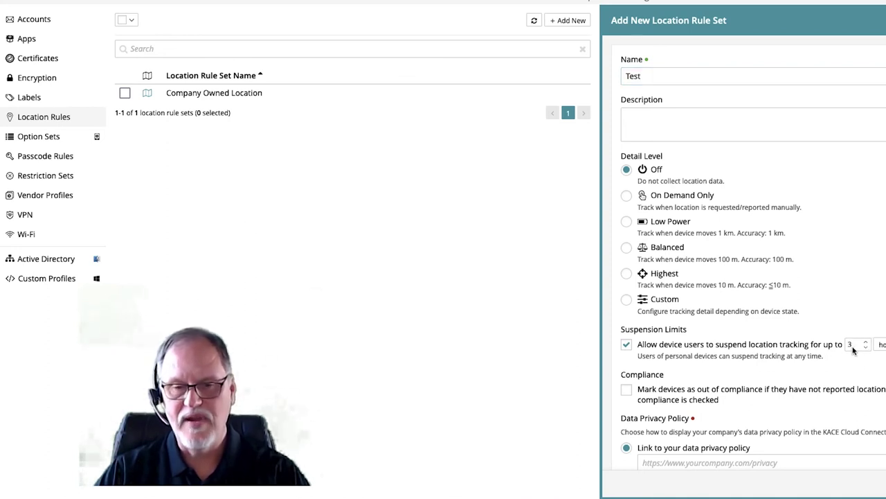
left_click(881, 344)
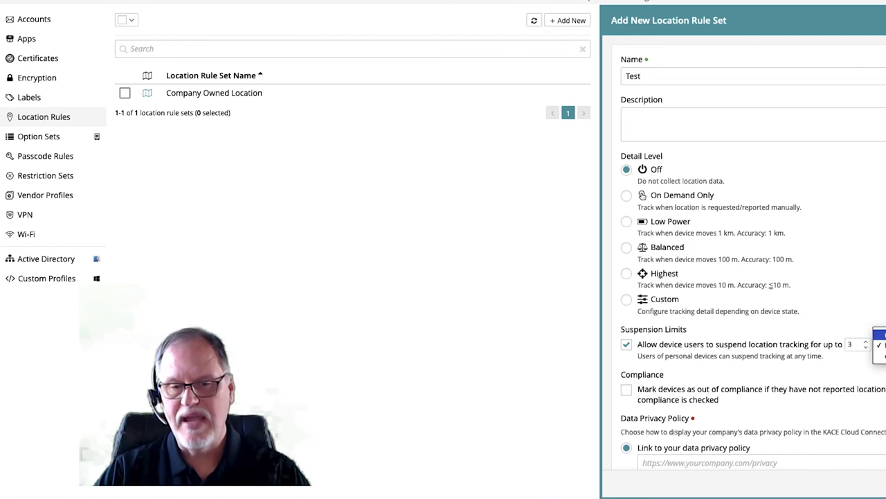
left_click(879, 344)
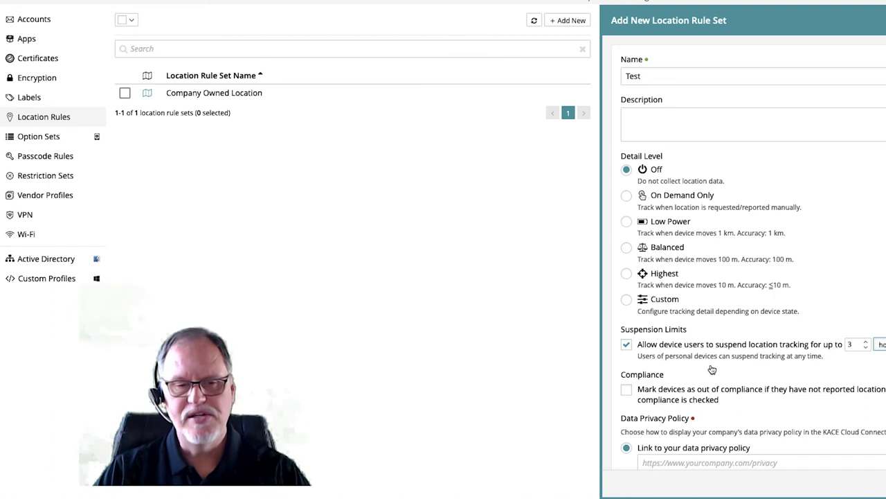
Enable marking devices out of compliance when they have not reported their location, and discard the new location rule set.
left_click(628, 390)
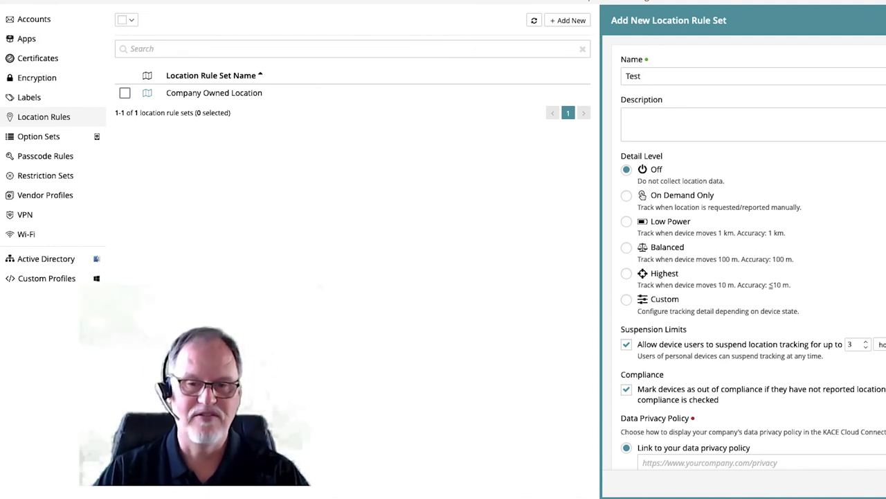
scroll(749, 253, "down", 1)
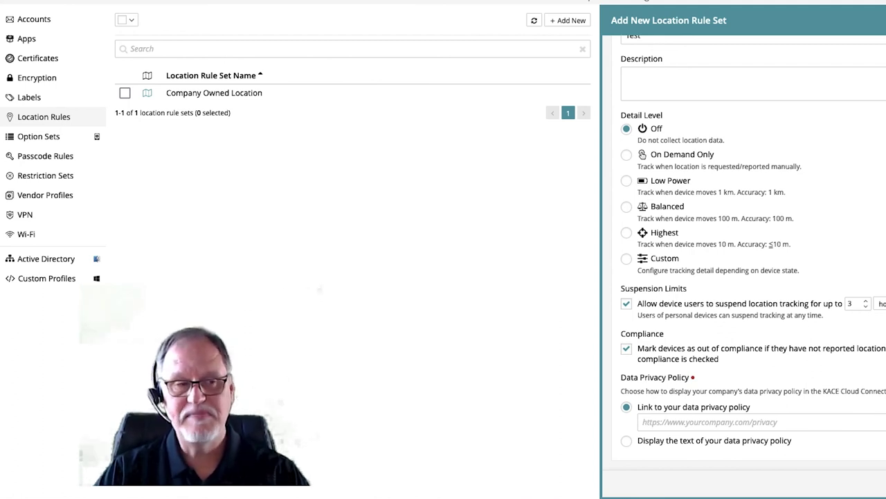
key("Escape")
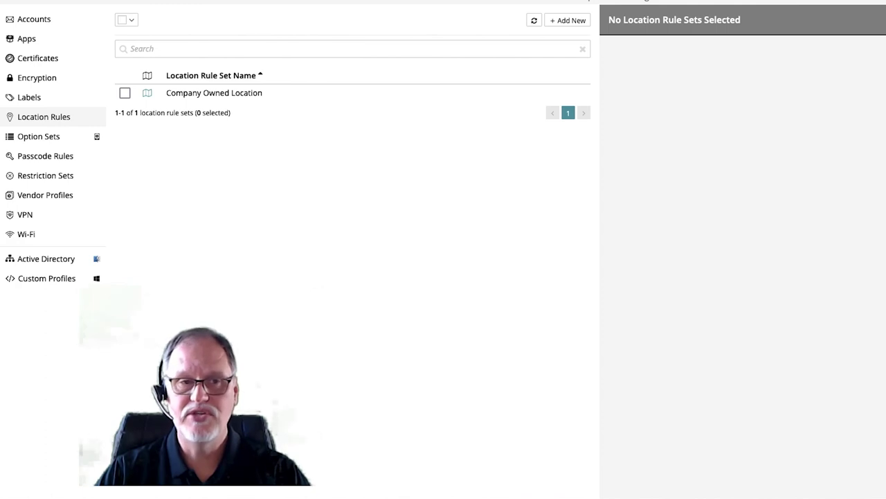
Select the iPhone XS Max among the enrolled devices and examine its current and past locations on the map.
left_click(453, 4)
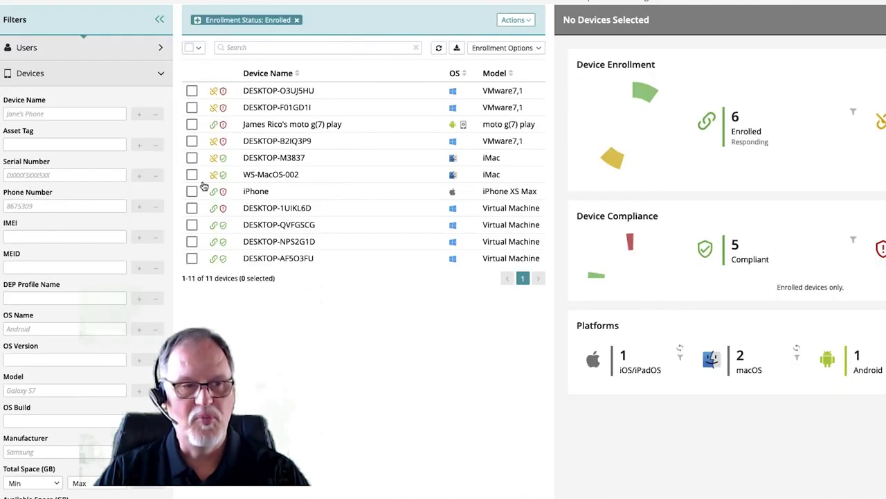
left_click(192, 191)
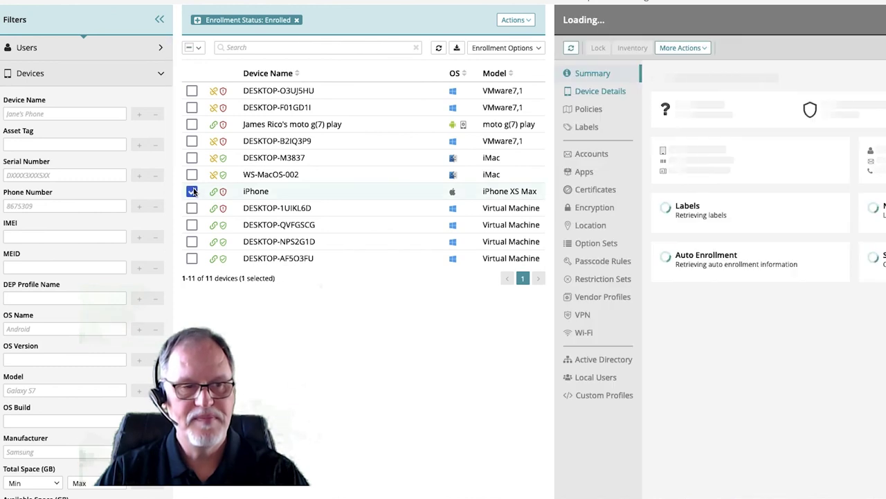
left_click(591, 225)
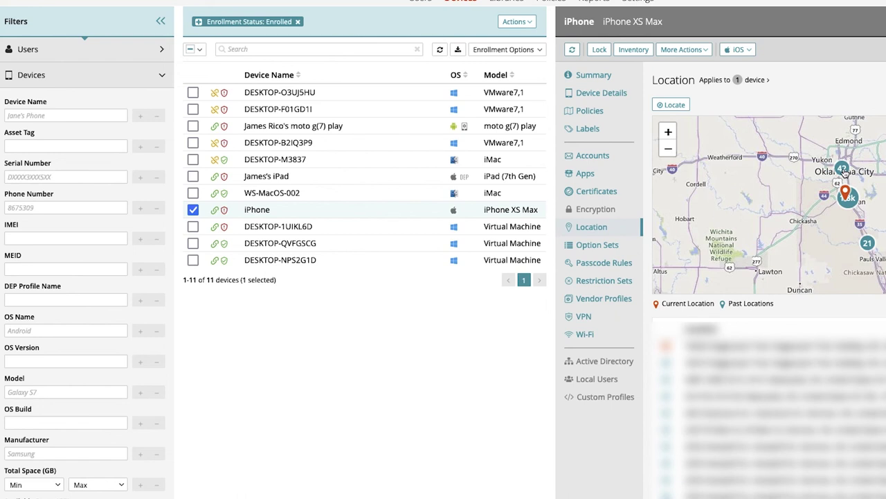
scroll(845, 173, "up", 2)
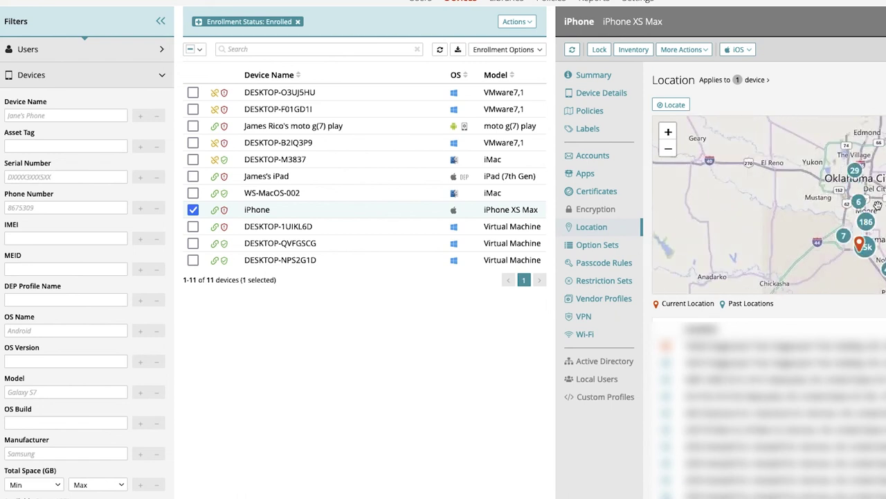
scroll(867, 223, "up", 3)
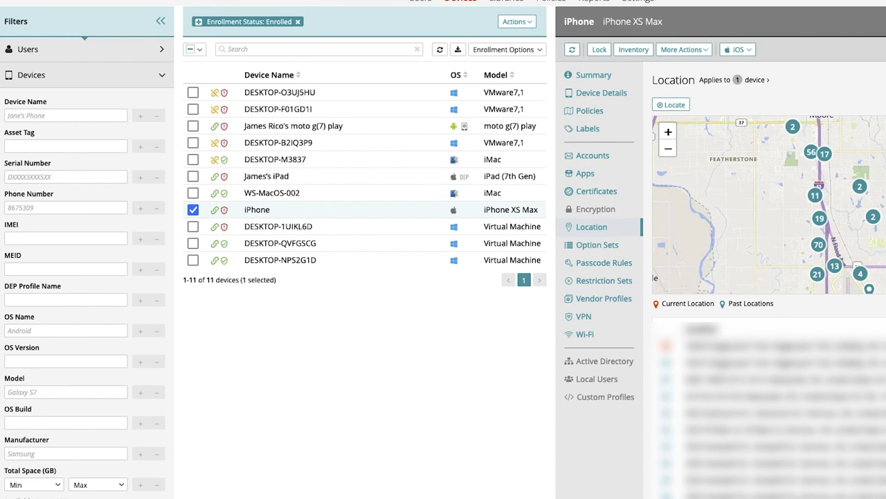
left_click(669, 154)
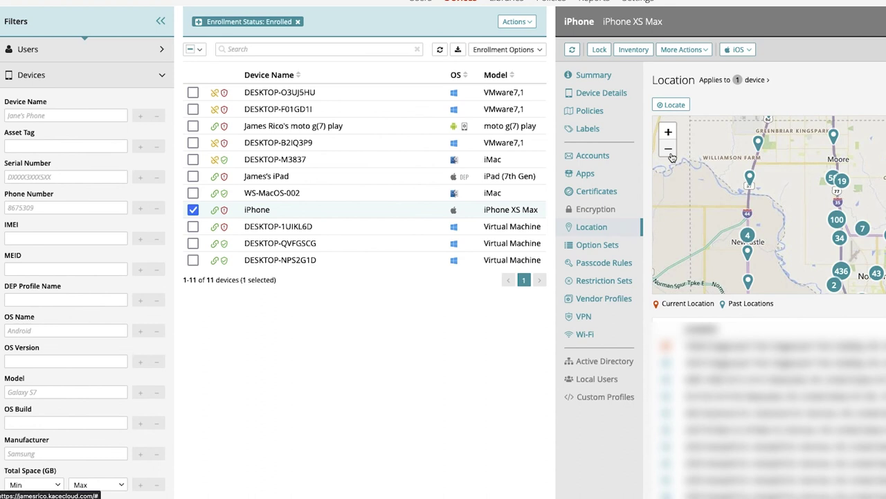
left_click(670, 155)
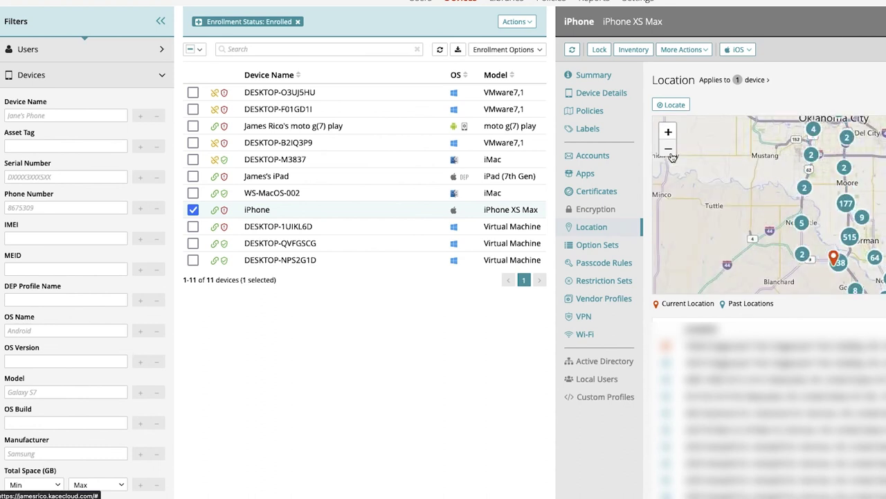
left_click(670, 150)
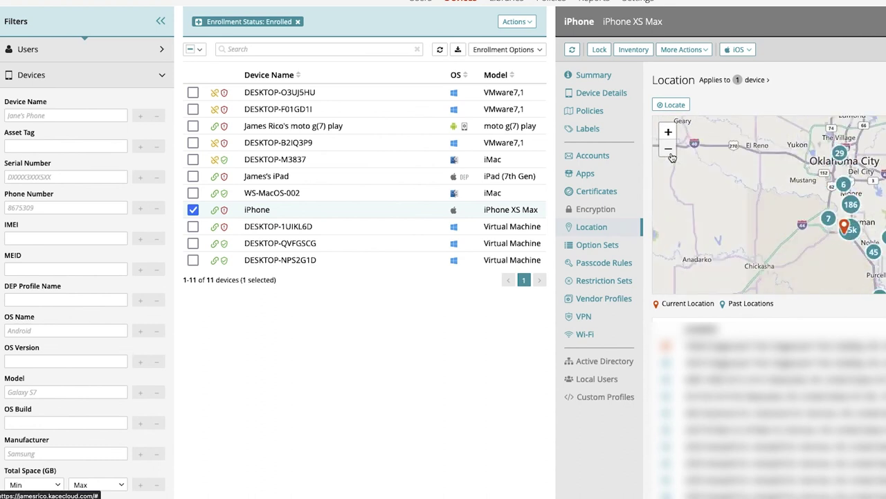